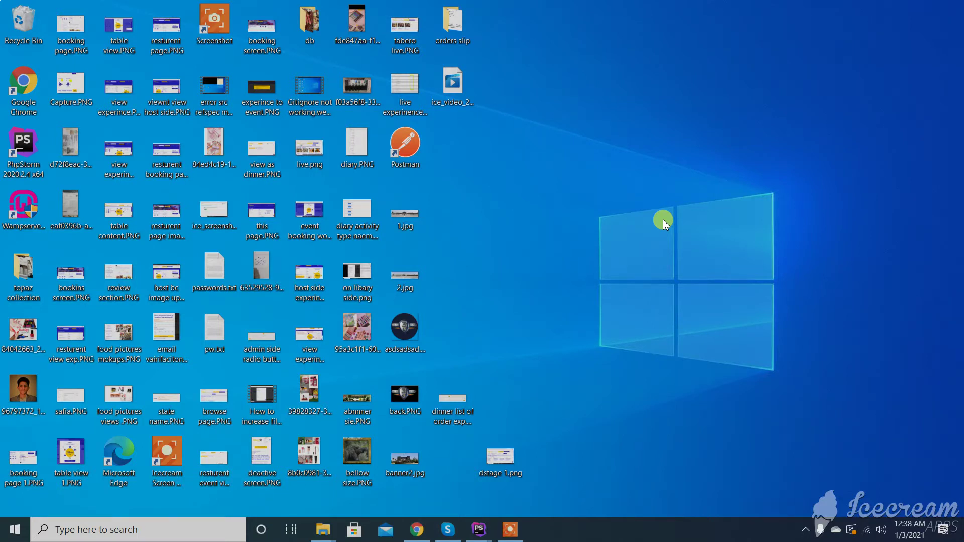
Press F8 on the Windows desktop to bring Chrome forward.
key(F8)
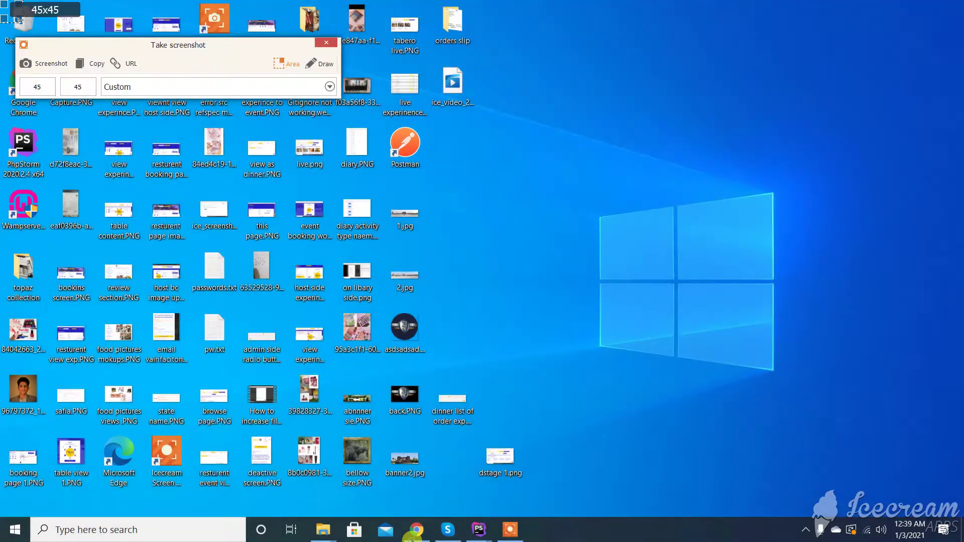
Open the Christmas video's details from Content and launch it in the video editor.
click(416, 529)
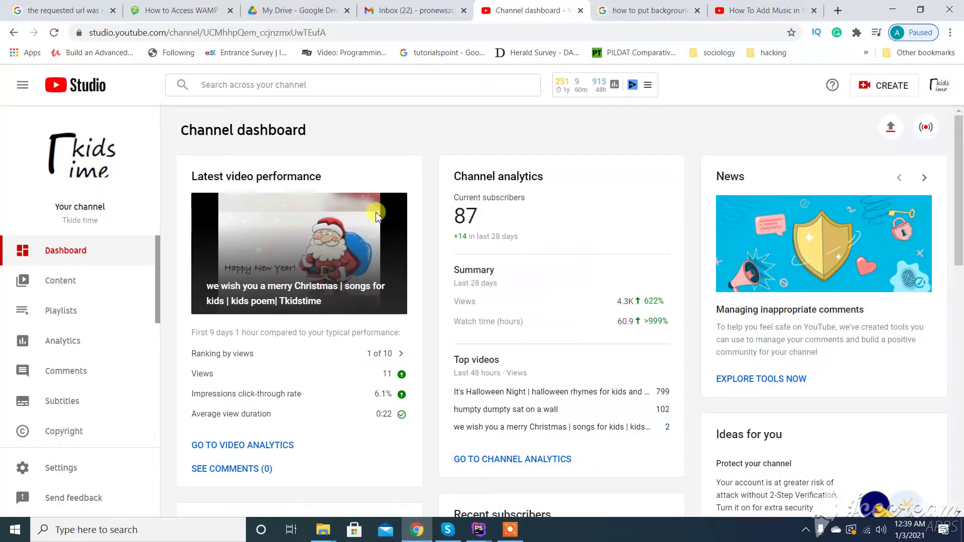
click(73, 284)
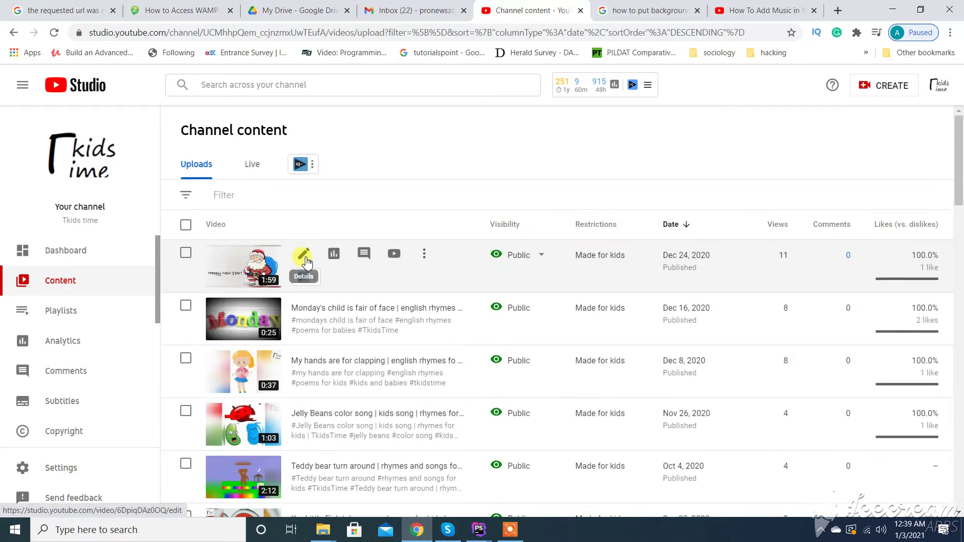
click(303, 255)
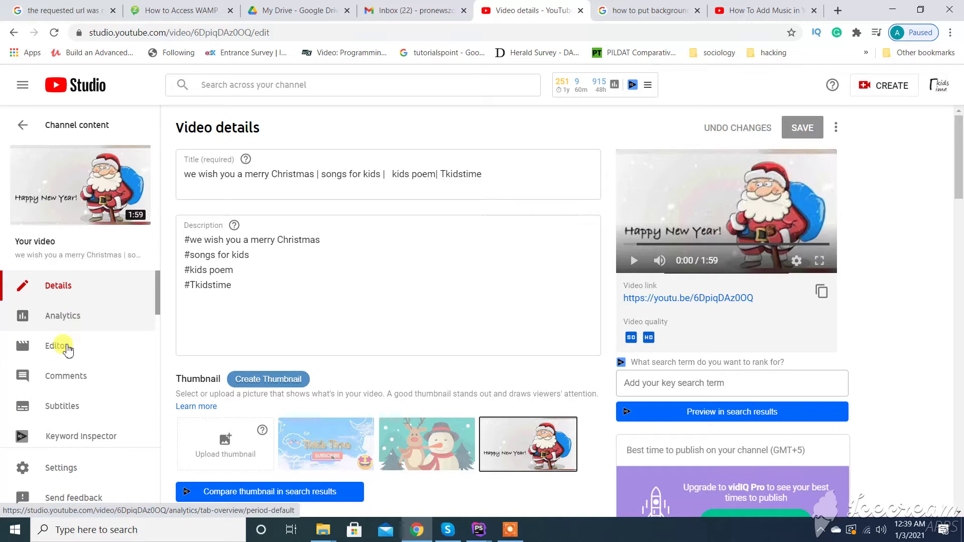
click(76, 349)
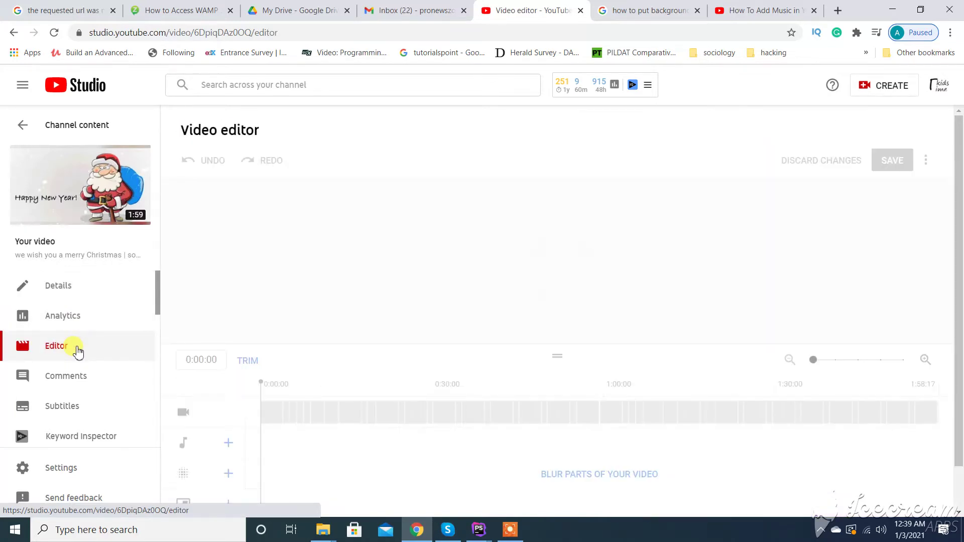
scroll(349, 273, down, 1)
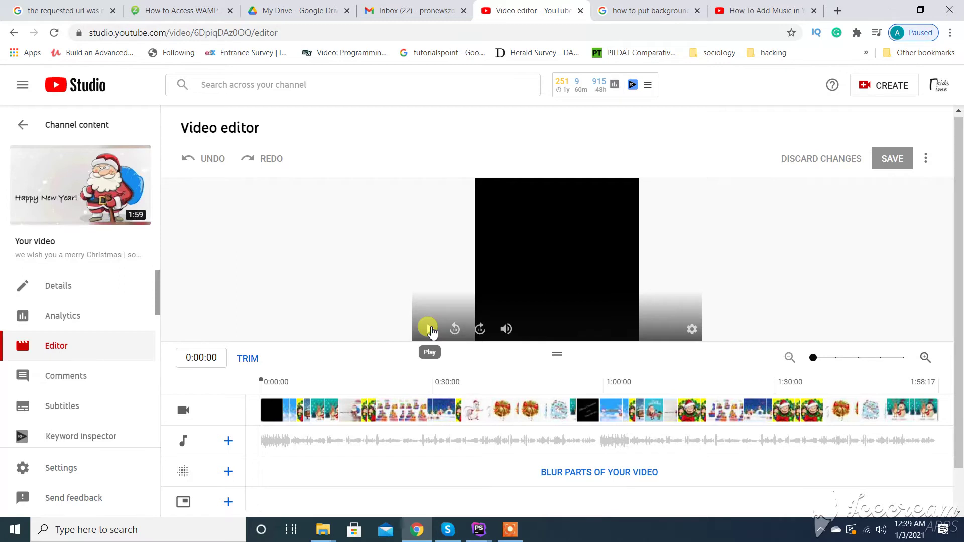
Briefly play, then pause, the Christmas video preview in the loaded editor.
click(429, 329)
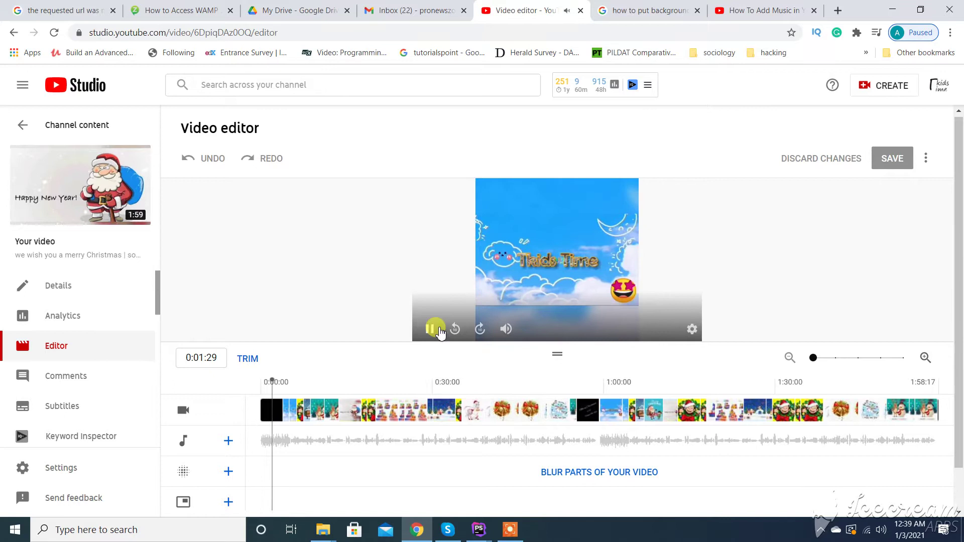
click(429, 329)
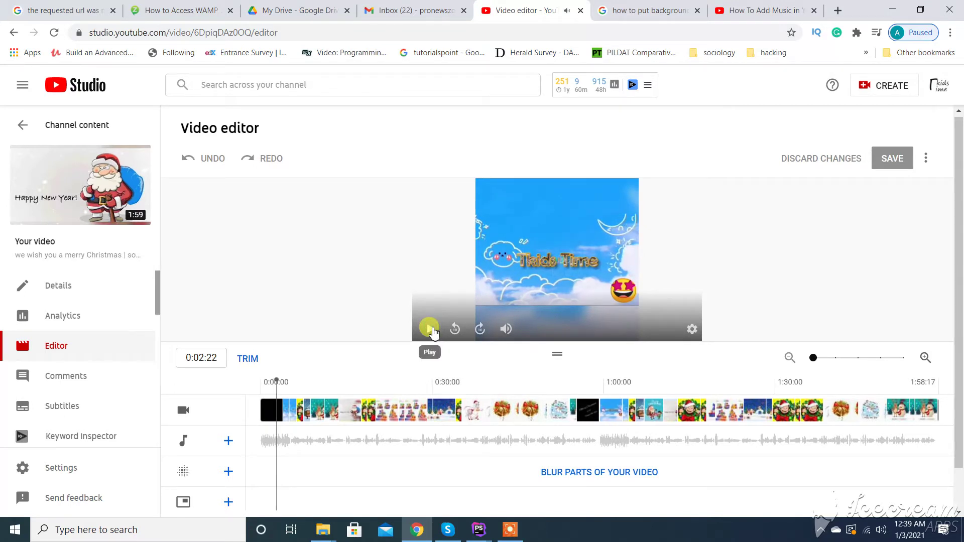
scroll(294, 306, down, 1)
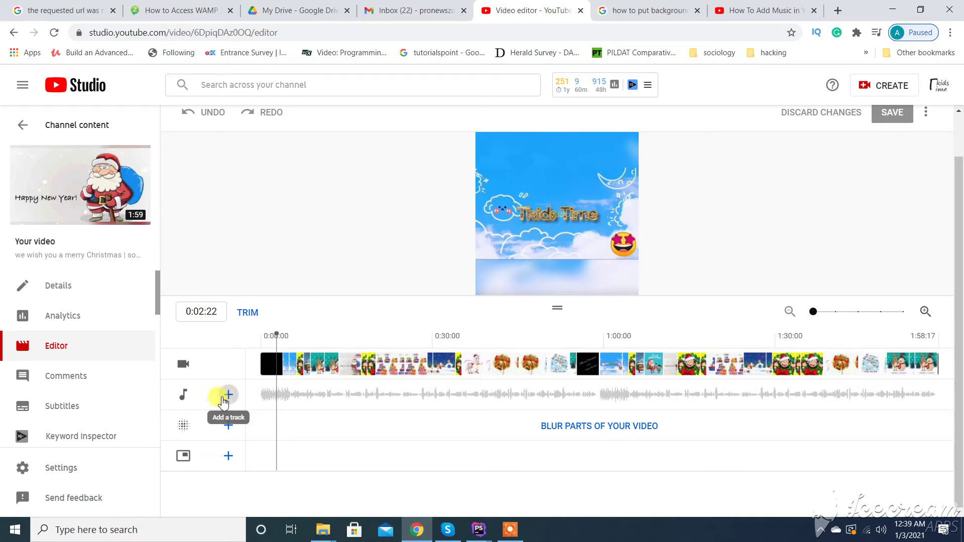
Preview the free music track '19th Floor' and add it as the video's audio.
click(226, 396)
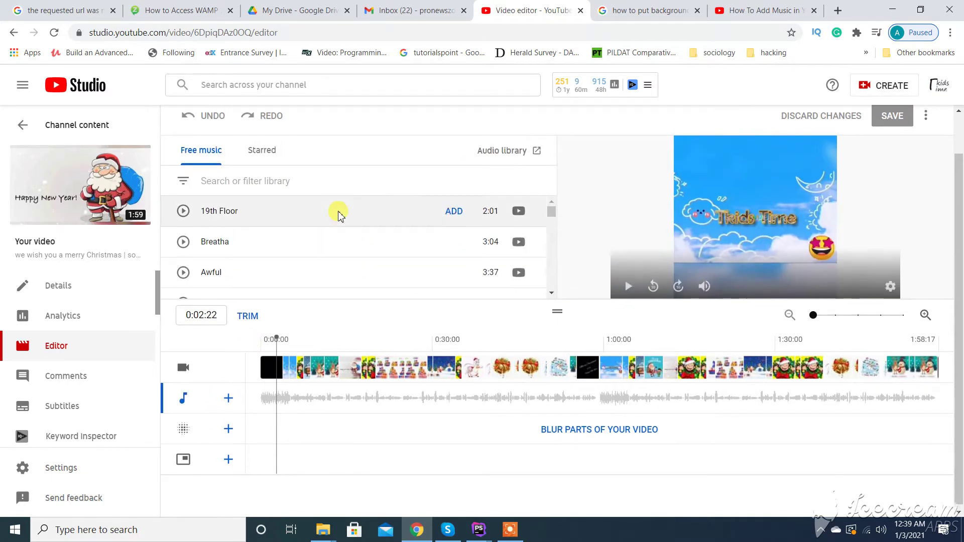
scroll(338, 215, up, 1)
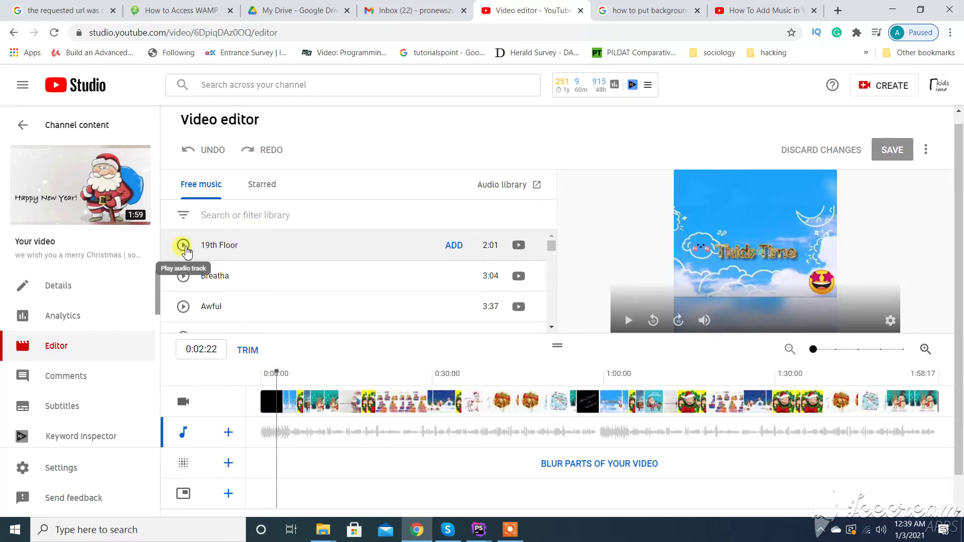
click(183, 246)
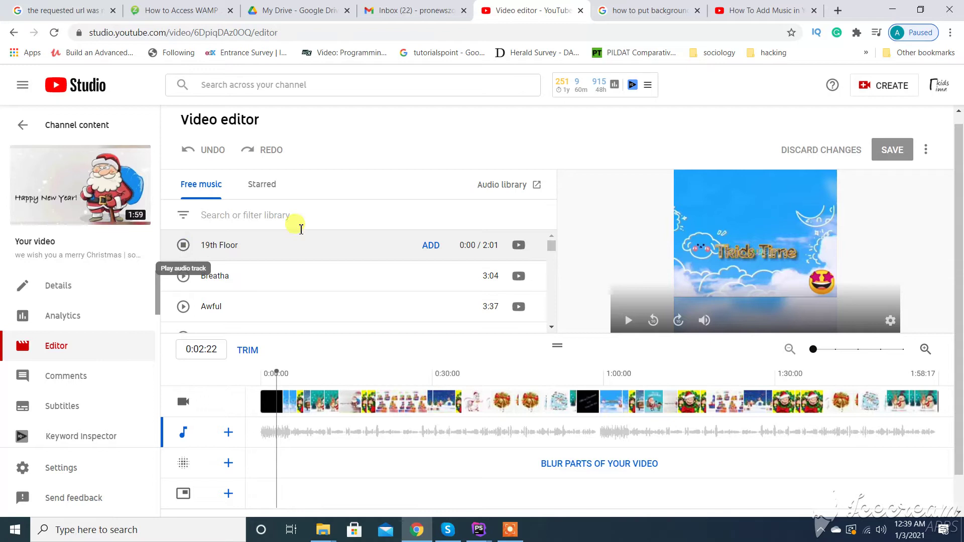
click(434, 246)
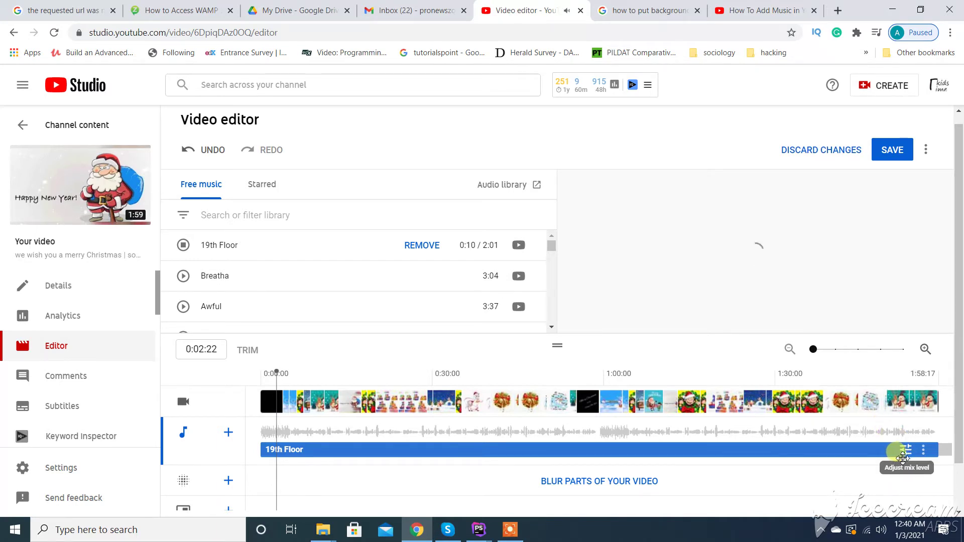
Lower the 19th Floor clip's mix level with the slider and check it.
click(907, 453)
click(906, 452)
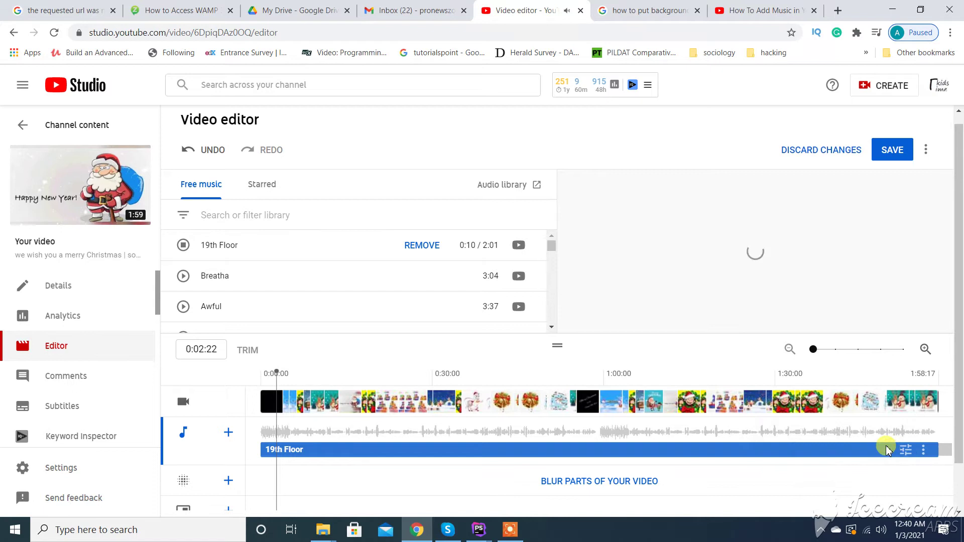
click(902, 451)
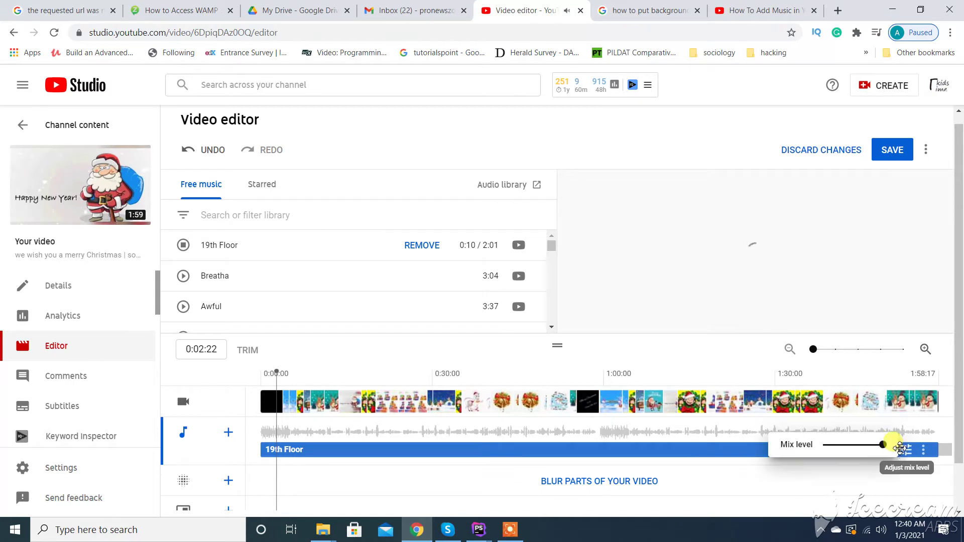
drag(879, 445, 841, 450)
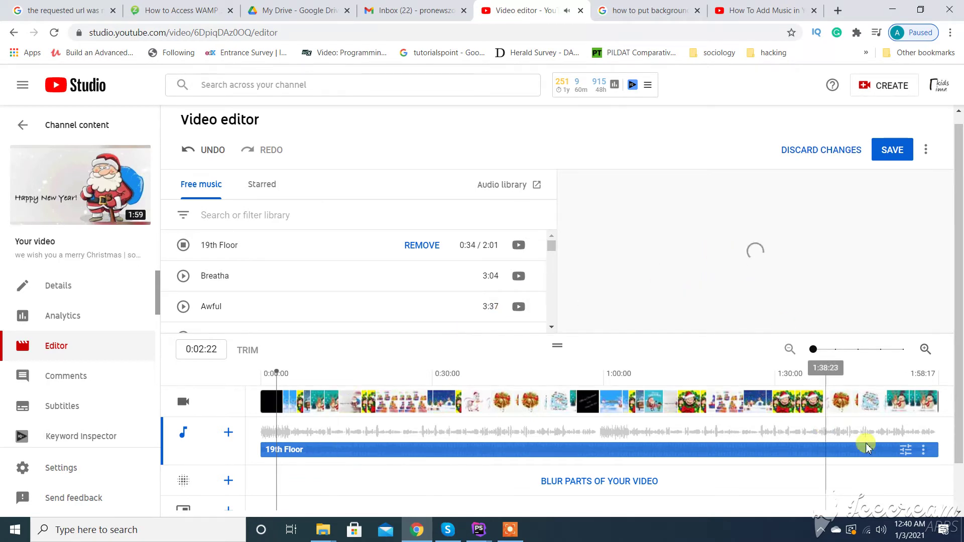
click(907, 451)
click(818, 263)
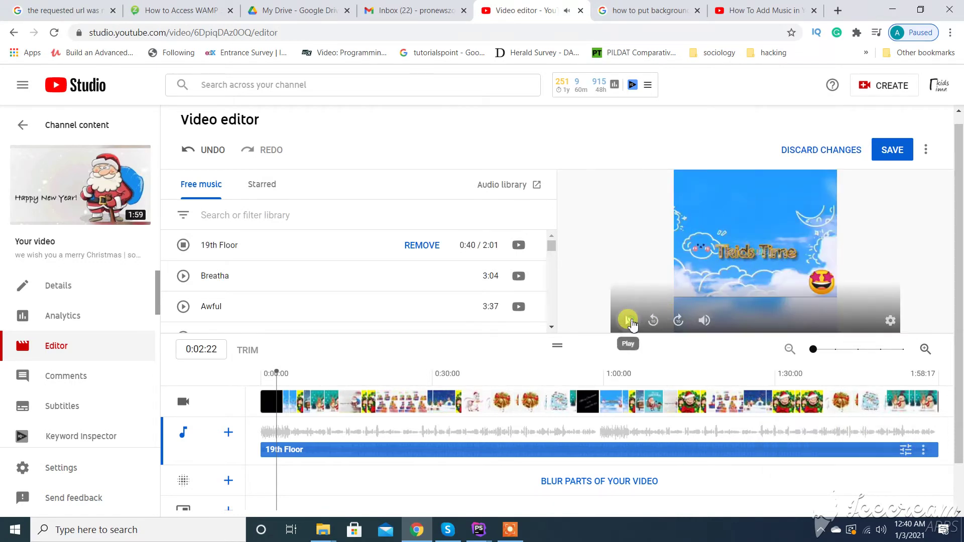
Stop the 19th Floor track preview and play the video with the added music.
click(630, 321)
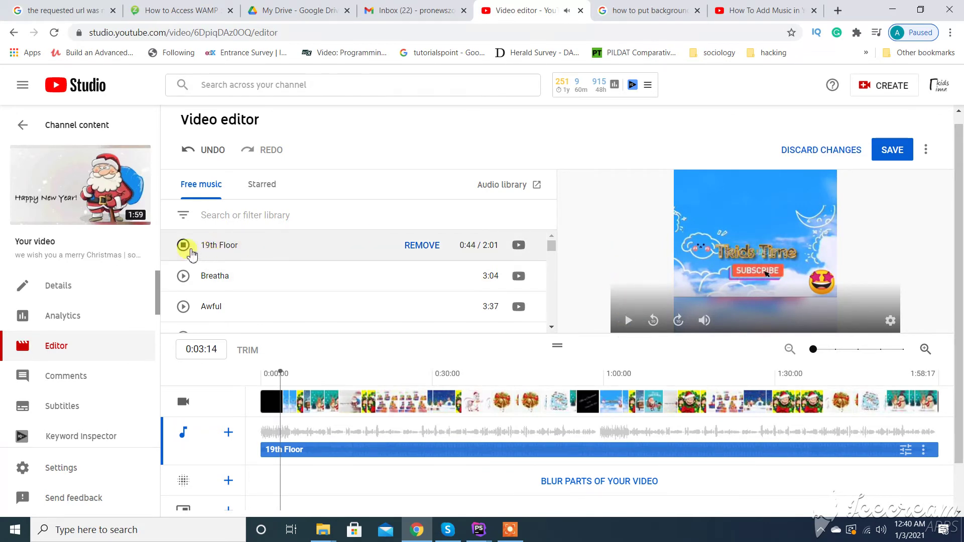
click(183, 245)
click(623, 323)
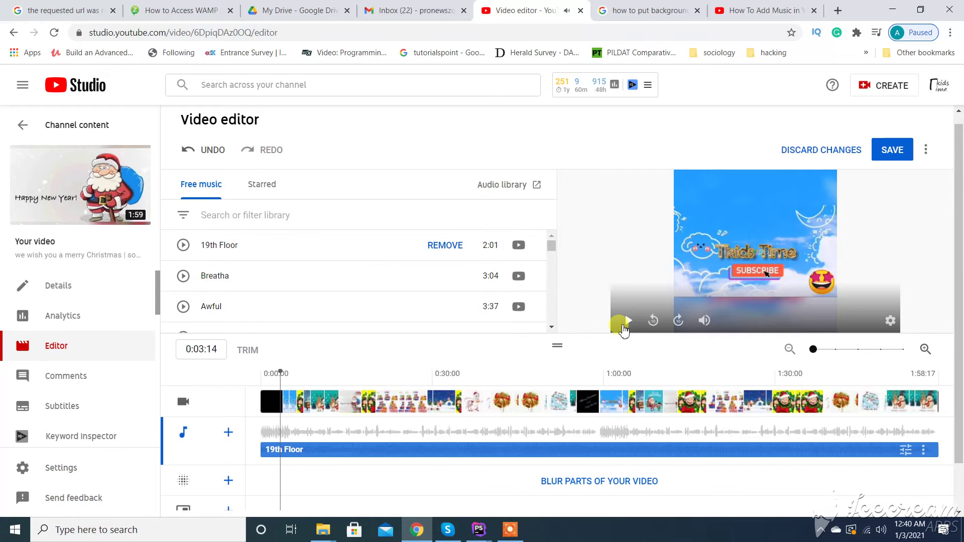
click(625, 324)
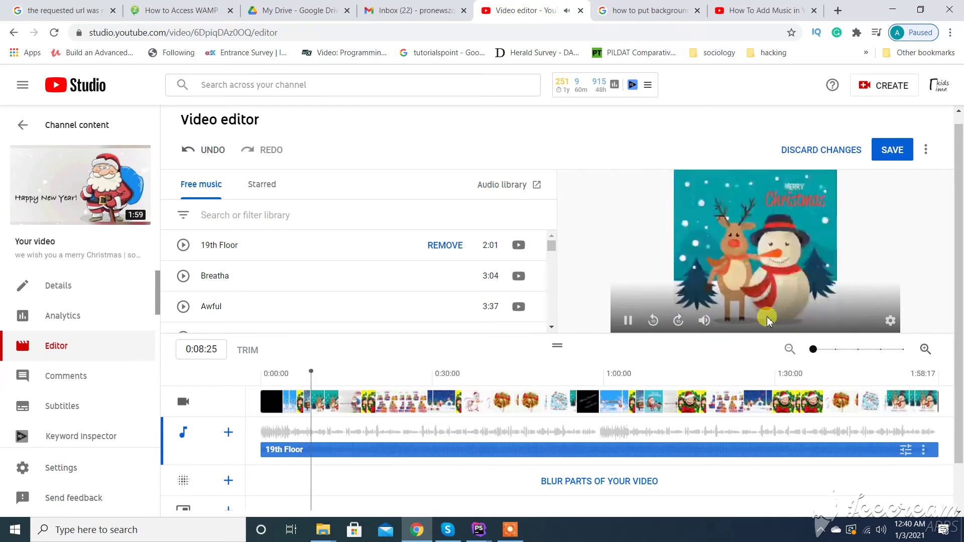
Pause the preview and drag the 19th Floor mix level slider to maximum.
click(623, 330)
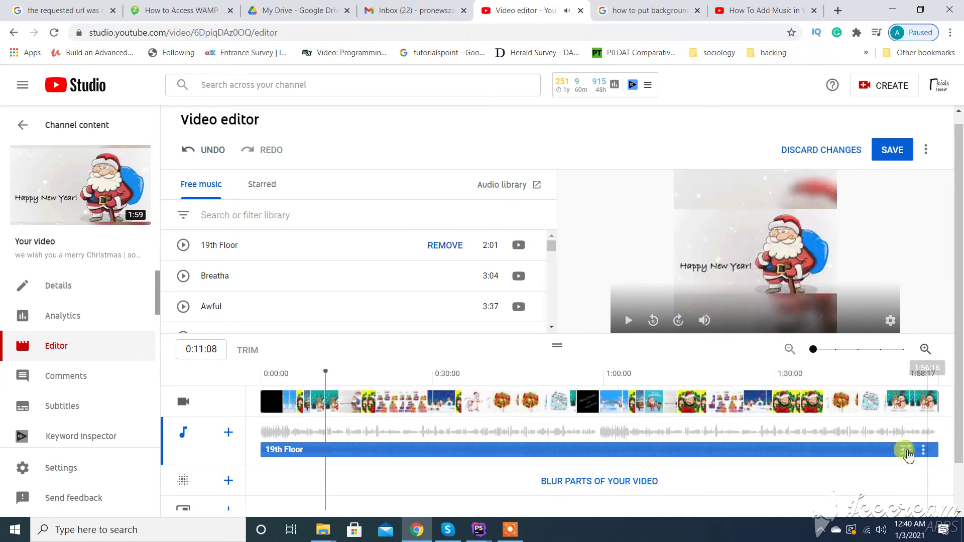
click(906, 449)
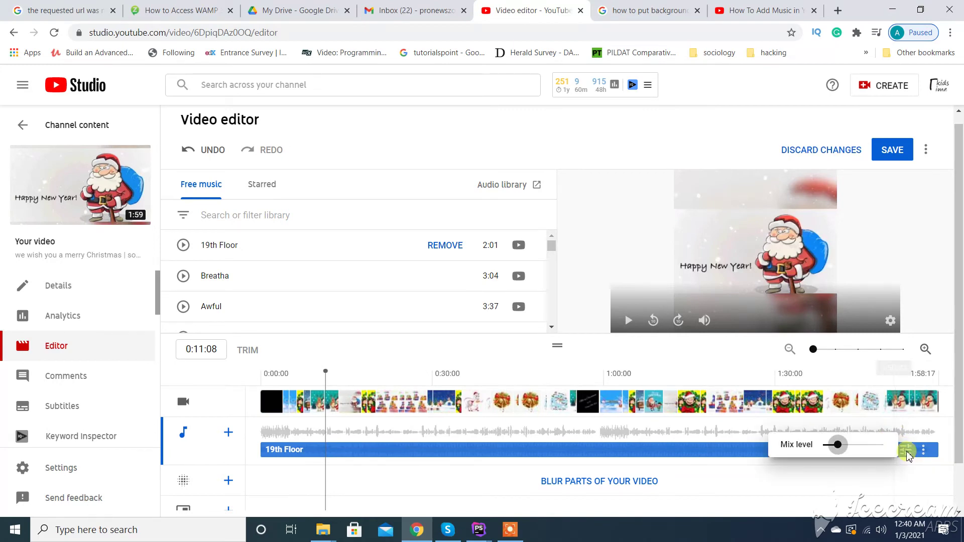
drag(835, 445, 887, 447)
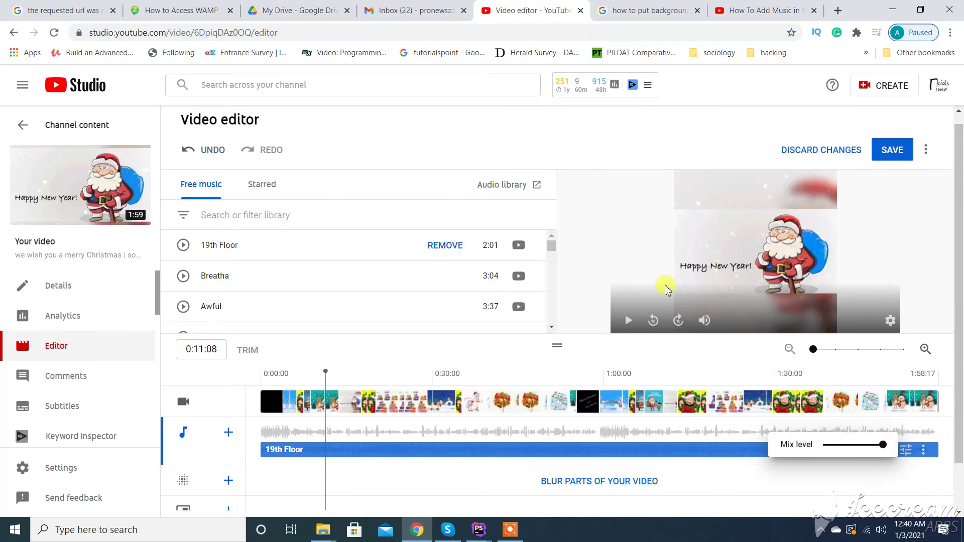
click(628, 321)
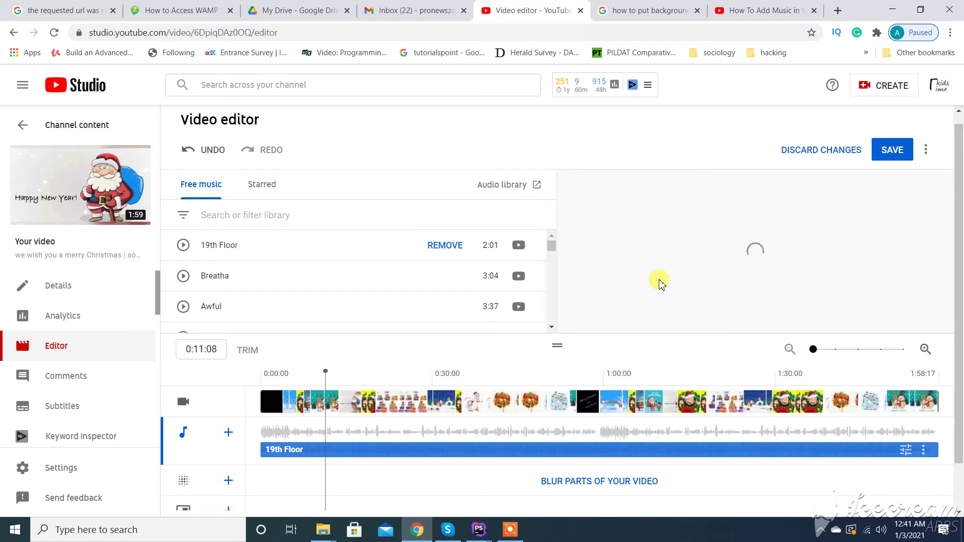
Recheck the maximum mix level, then play the video preview with the music.
click(906, 449)
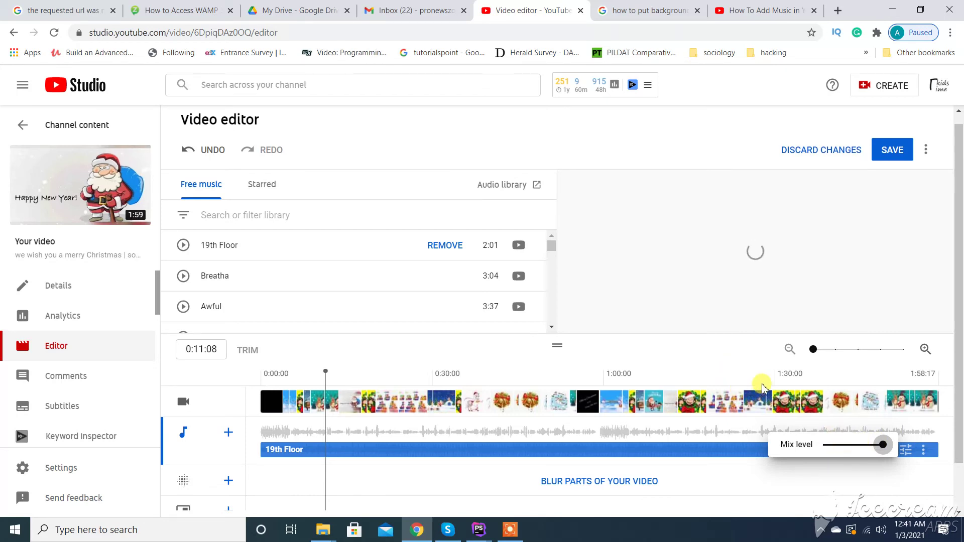
click(715, 364)
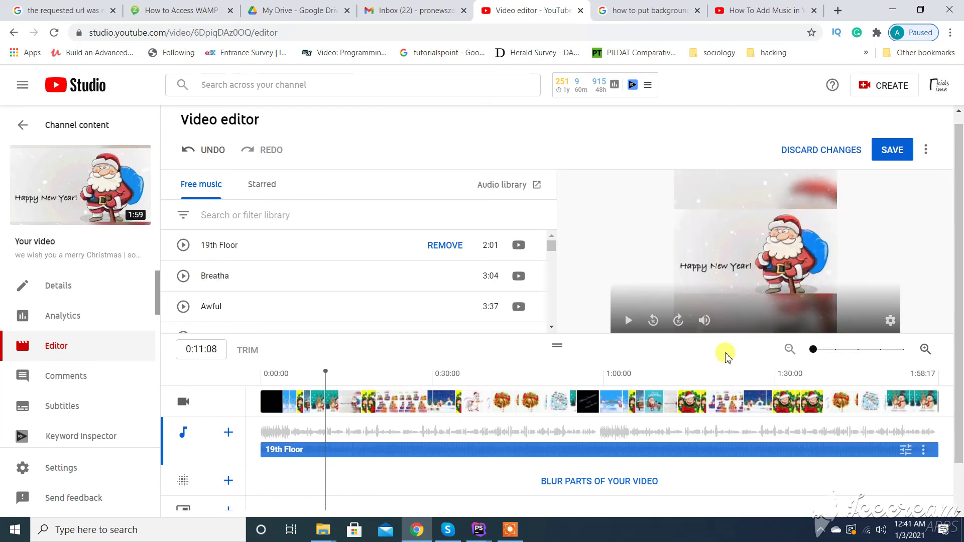
click(630, 321)
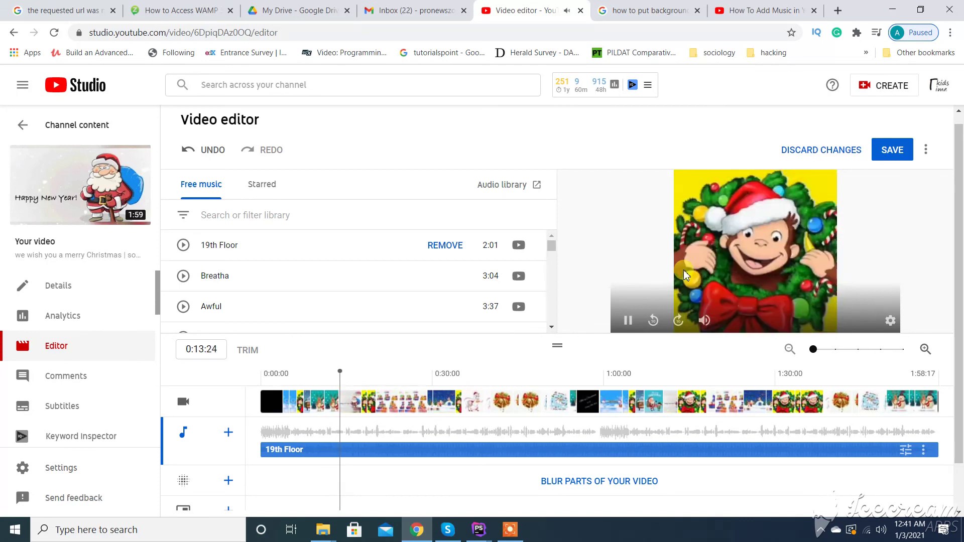
click(626, 324)
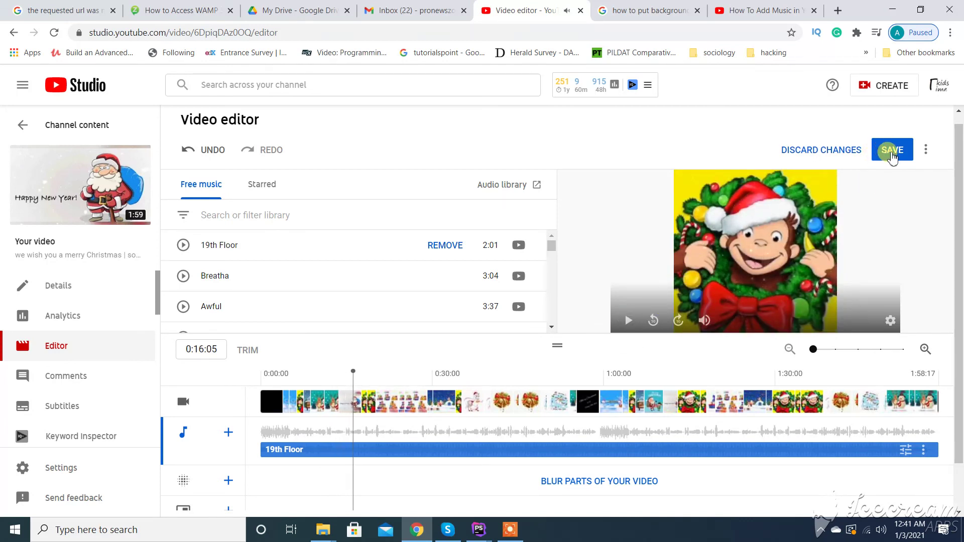